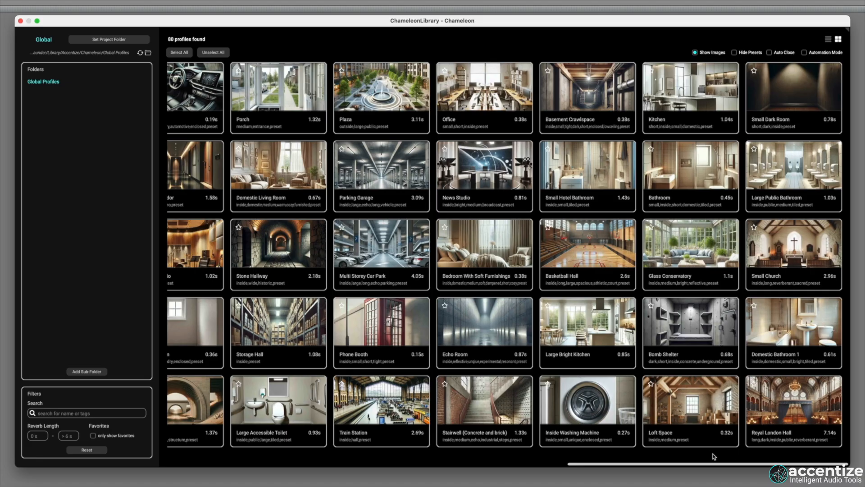
# Look back through the room profiles in the Global Profiles library.
pyautogui.hscroll(-10, 715, 456)
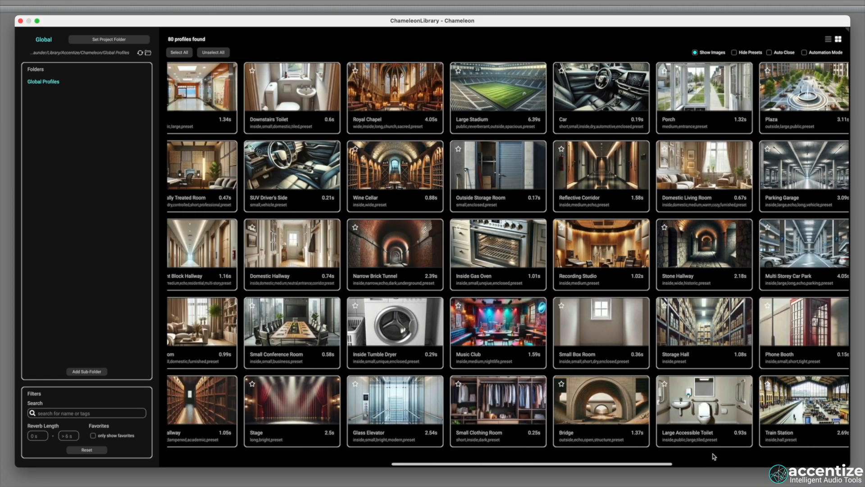
pyautogui.hscroll(-10, 714, 456)
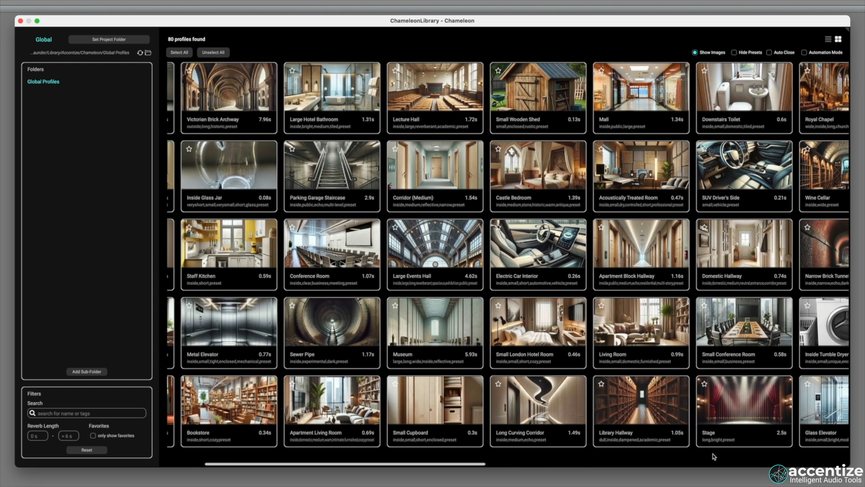
pyautogui.hscroll(-3, 715, 456)
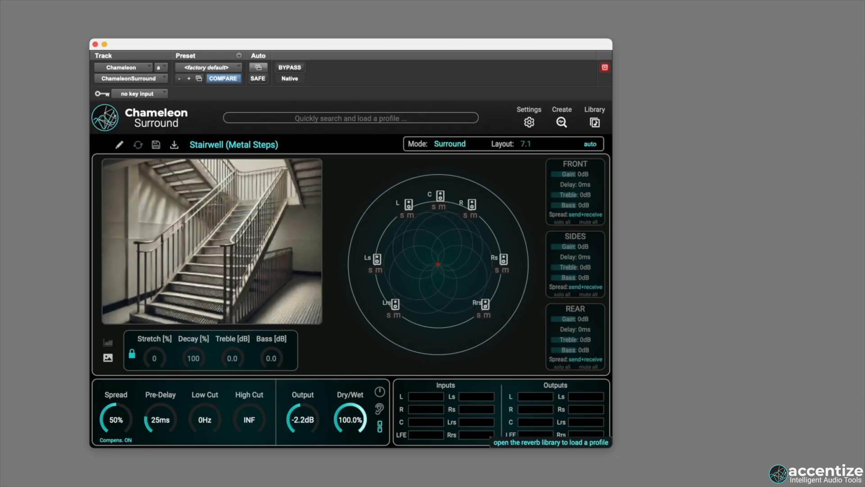
# Open the reverb profile library, look through its entries and detach it into a separate window.
pyautogui.click(596, 123)
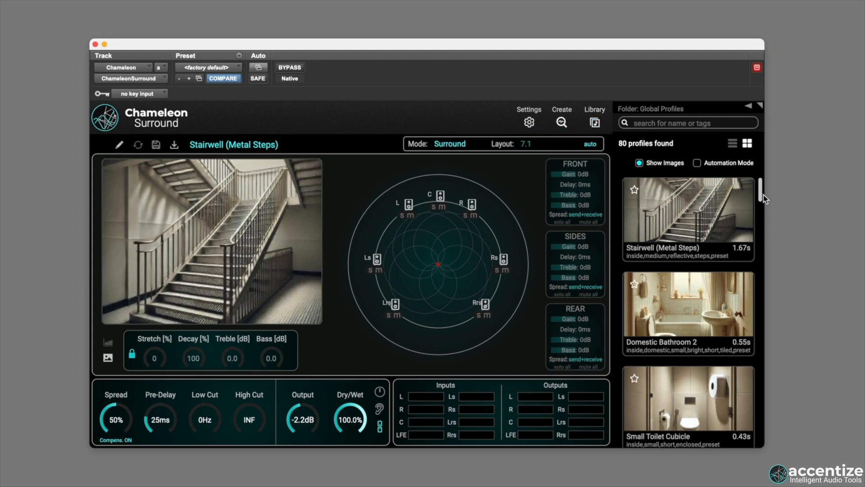
pyautogui.scroll(-2, 761, 203)
pyautogui.moveTo(761, 203); pyautogui.dragTo(756, 242)
pyautogui.click(760, 105)
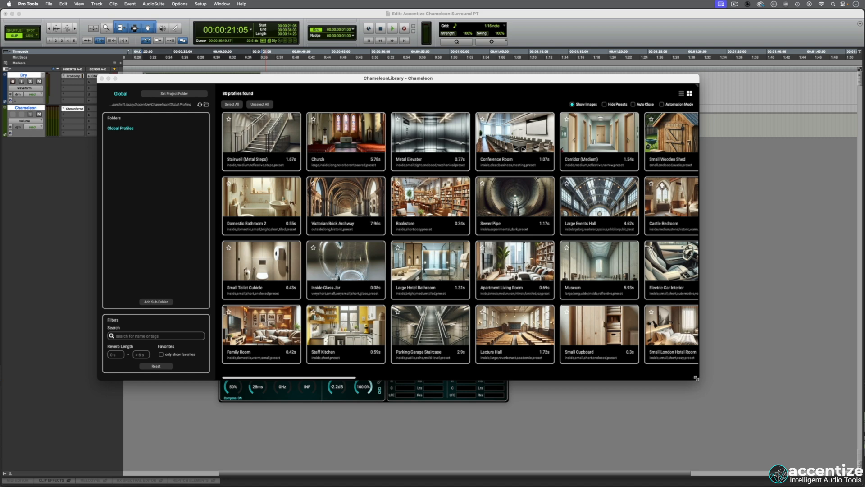
# Enlarge the library window, look through the available room profiles and close the library.
pyautogui.moveTo(699, 379); pyautogui.dragTo(814, 467)
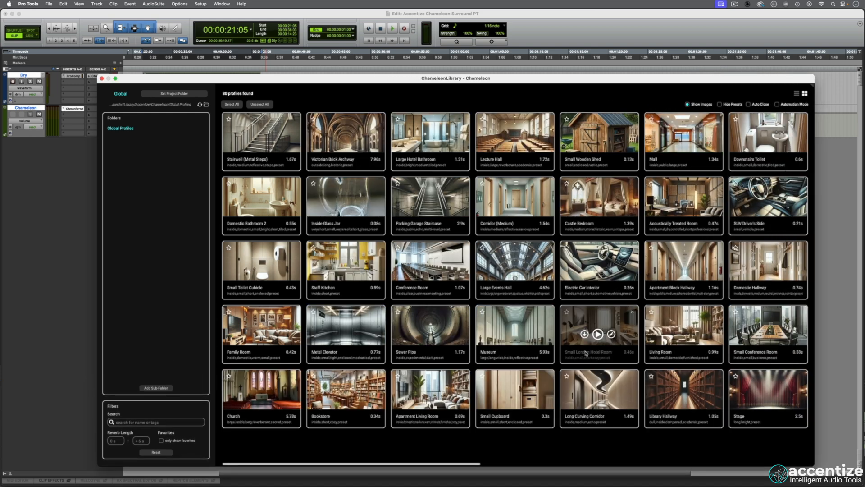
pyautogui.hscroll(2, 567, 427)
pyautogui.hscroll(5, 566, 428)
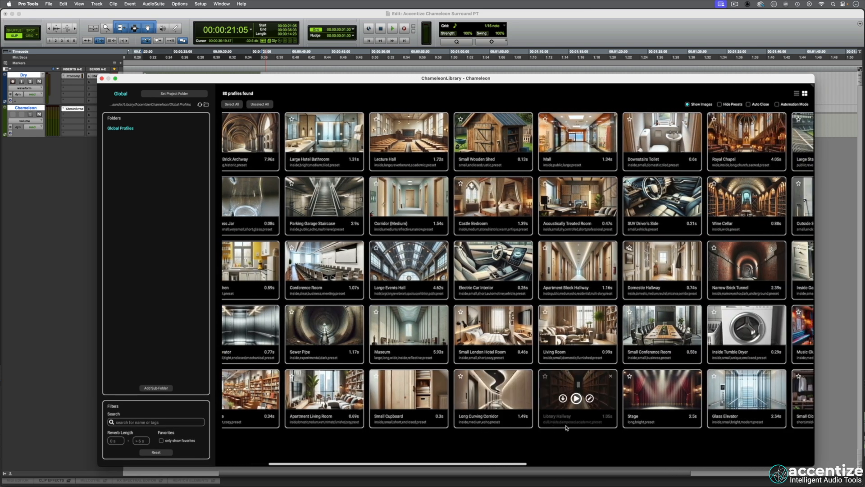
pyautogui.hscroll(6, 567, 428)
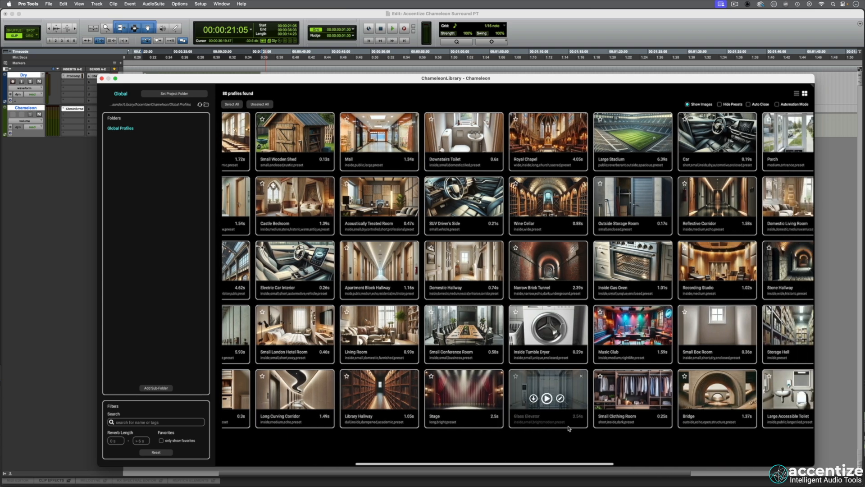
pyautogui.hscroll(6, 570, 429)
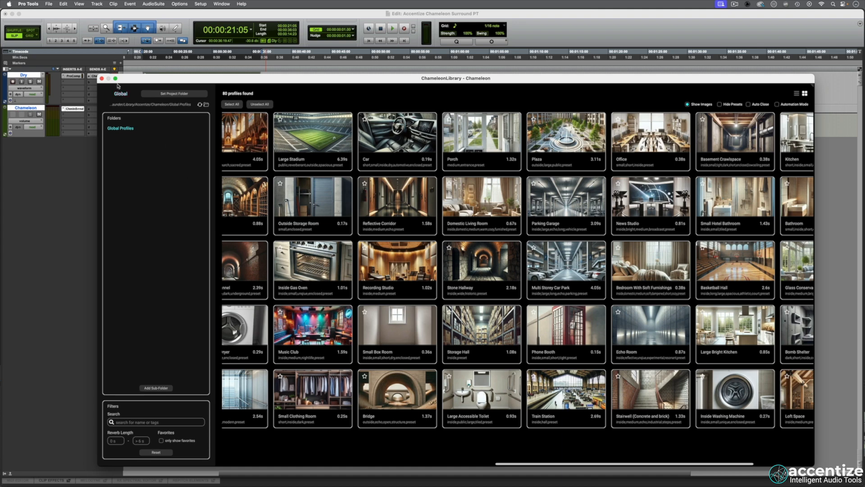
pyautogui.click(102, 80)
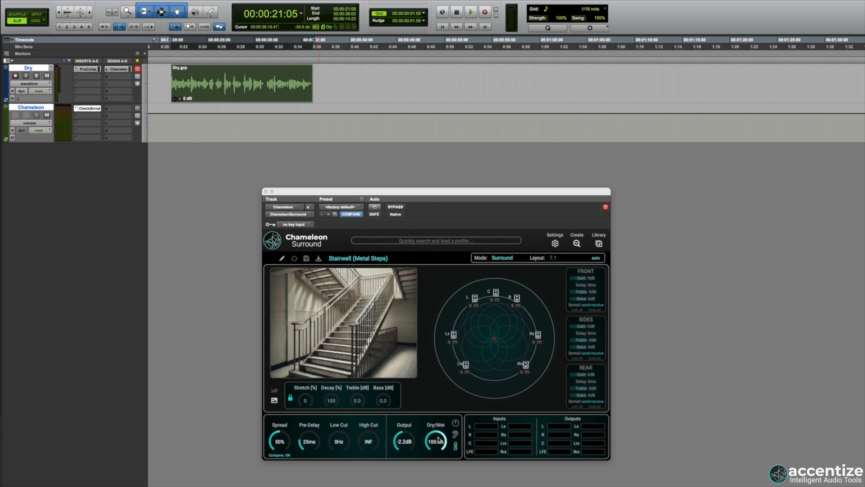
# Audition the Dry clip fully wet through the Stairwell (Metal Steps) and Victorian Brick Archway profiles.
pyautogui.moveTo(439, 441)
pyautogui.mouseDown()
pyautogui.moveTo(415, 473)
pyautogui.moveTo(436, 429)
pyautogui.mouseUp()
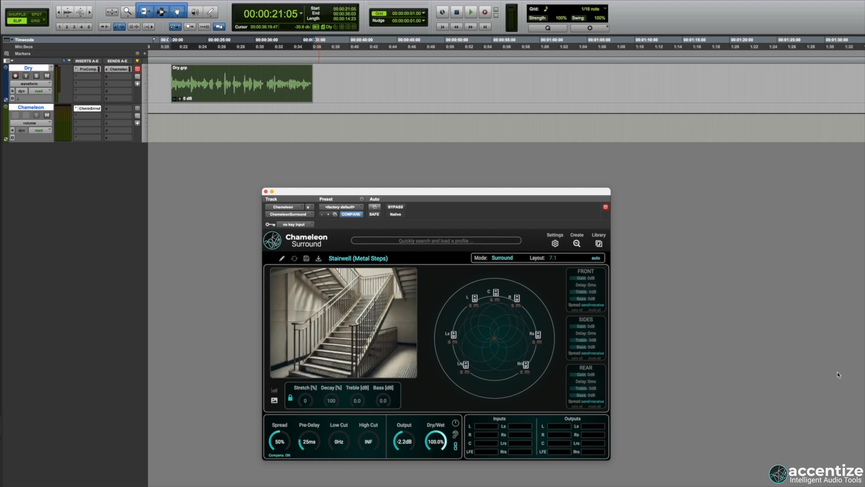
pyautogui.press('space')
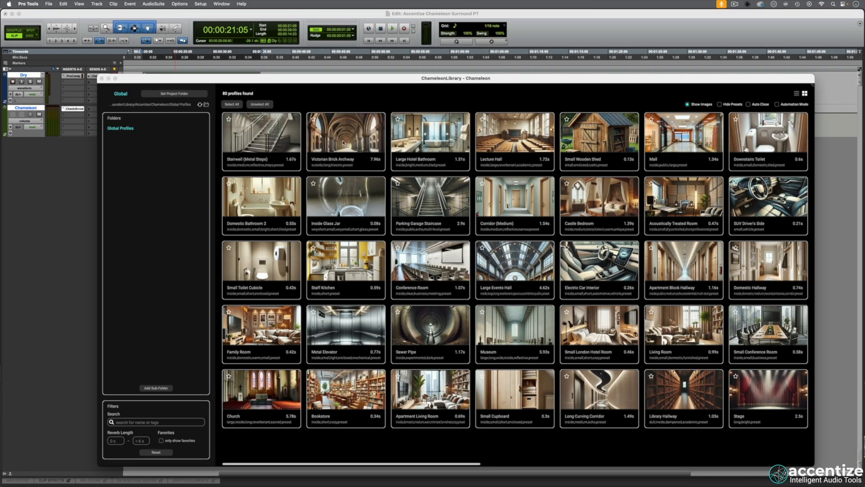
pyautogui.click(343, 143)
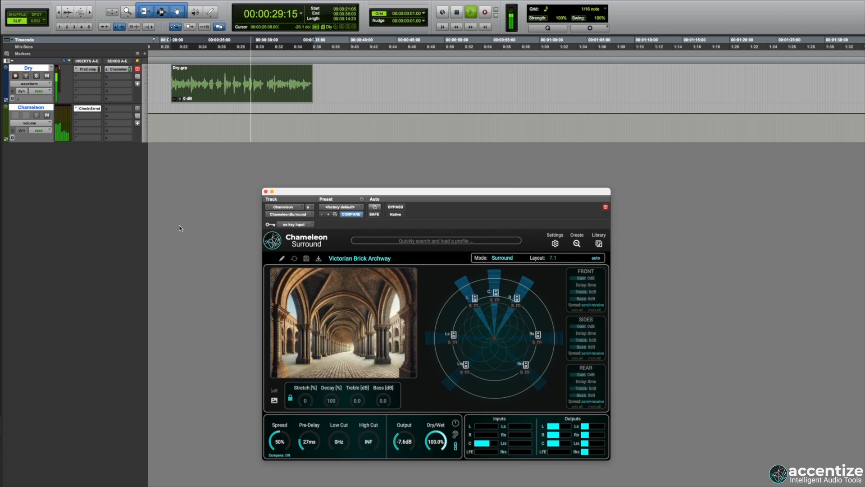
pyautogui.press('space')
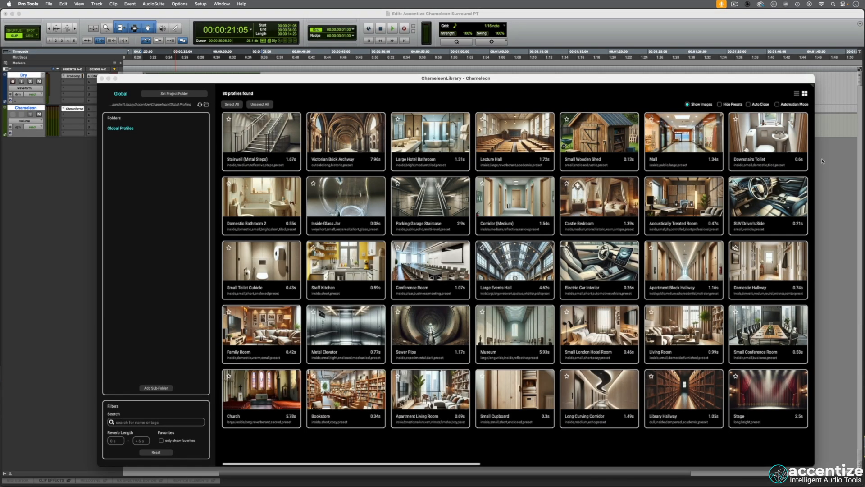
# Load the Downstairs Toilet profile from the library and audition the Dry clip through it.
pyautogui.click(767, 141)
pyautogui.click(101, 79)
pyautogui.press('space')
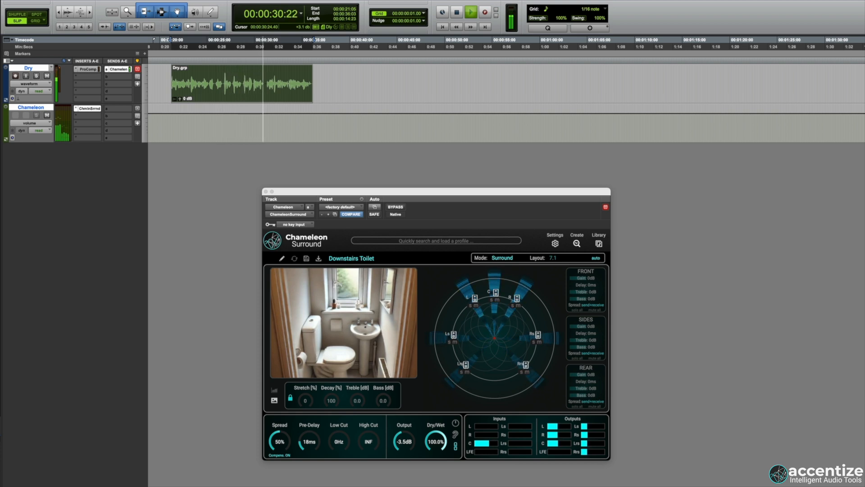
pyautogui.press('space')
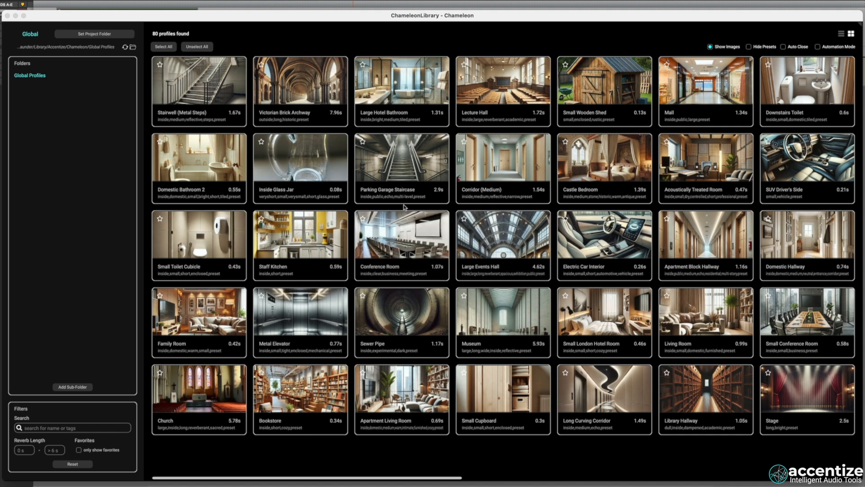
# Filter the library's profiles by the search term "medium".
pyautogui.moveTo(310, 200)
pyautogui.click(50, 428)
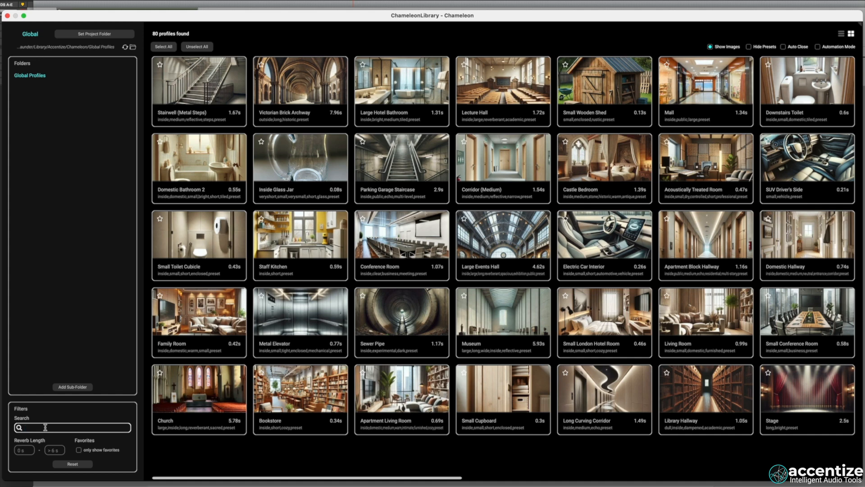
pyautogui.write('medium')
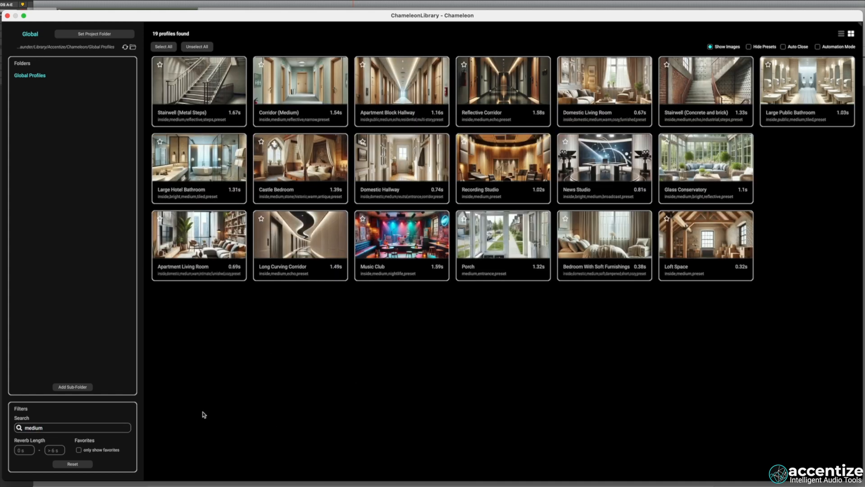
# Search the library for "elevator" and load the Glass Elevator profile.
pyautogui.doubleClick(50, 427)
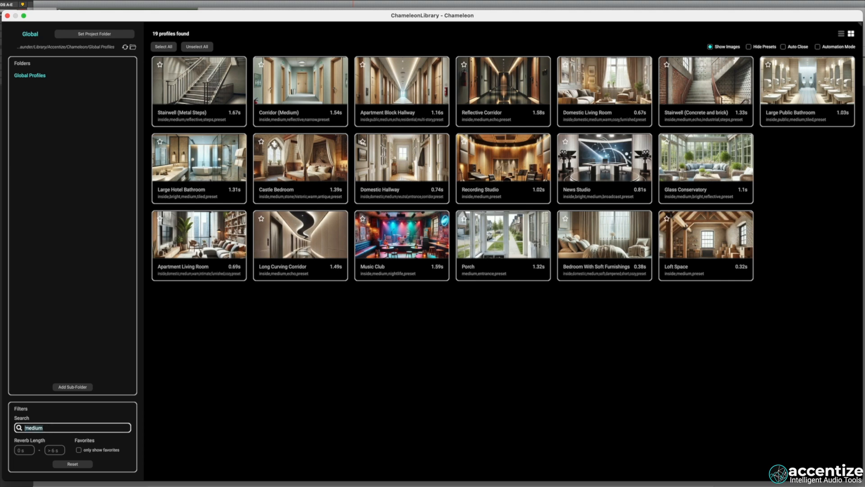
pyautogui.write('elevator')
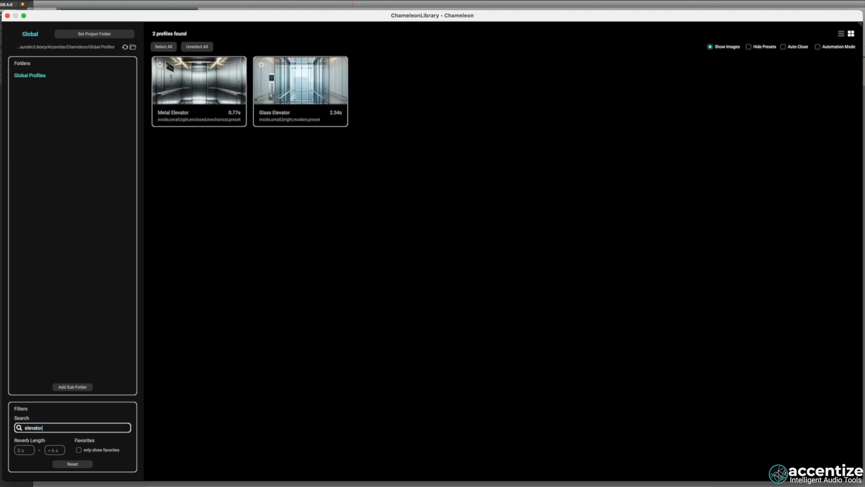
pyautogui.moveTo(315, 108)
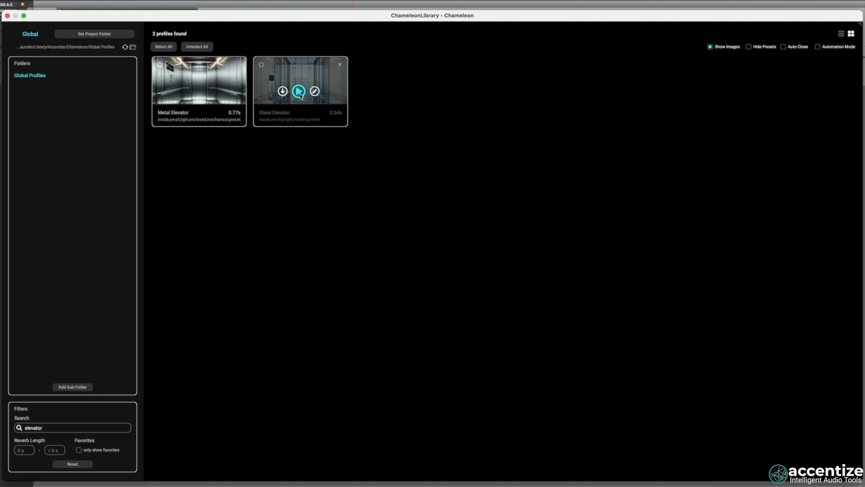
pyautogui.click(297, 92)
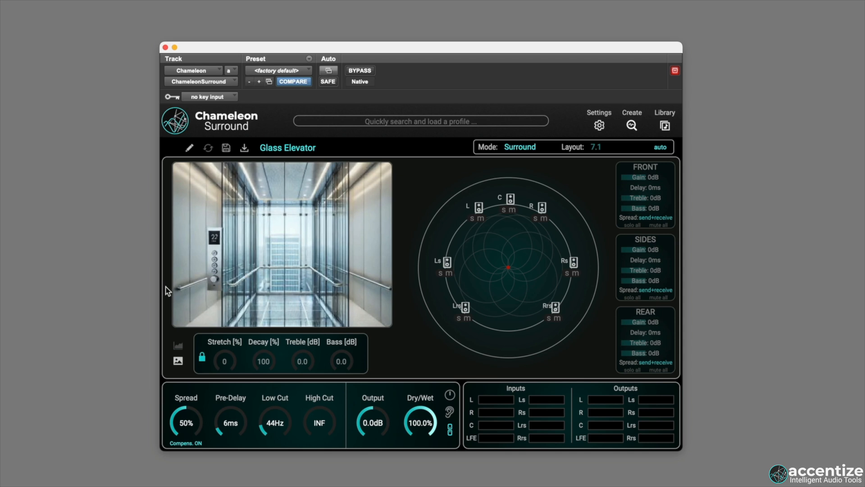
# Show the decay graph instead of the room picture and set Profile Visuals to 2D in the settings.
pyautogui.click(179, 349)
pyautogui.moveTo(251, 252); pyautogui.dragTo(270, 243)
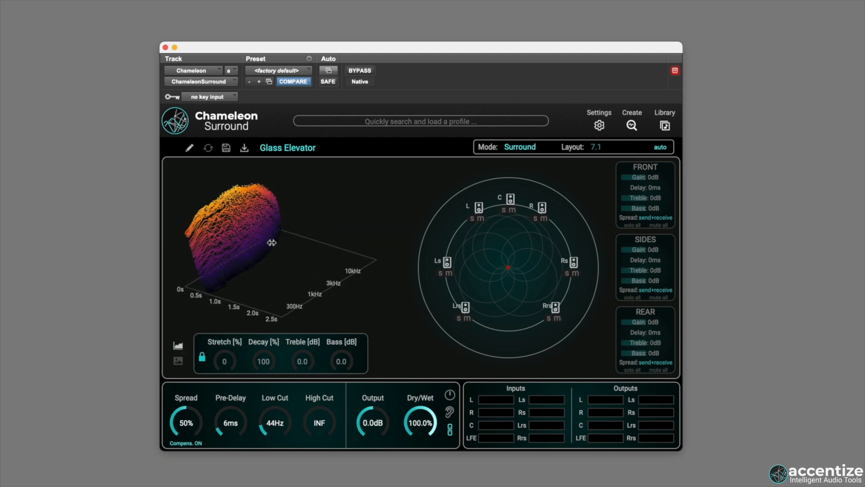
pyautogui.click(600, 126)
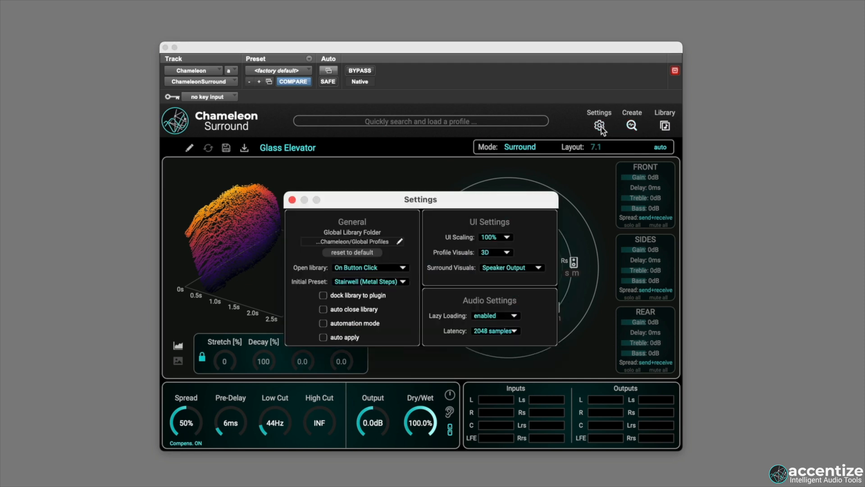
pyautogui.click(495, 253)
pyautogui.click(490, 262)
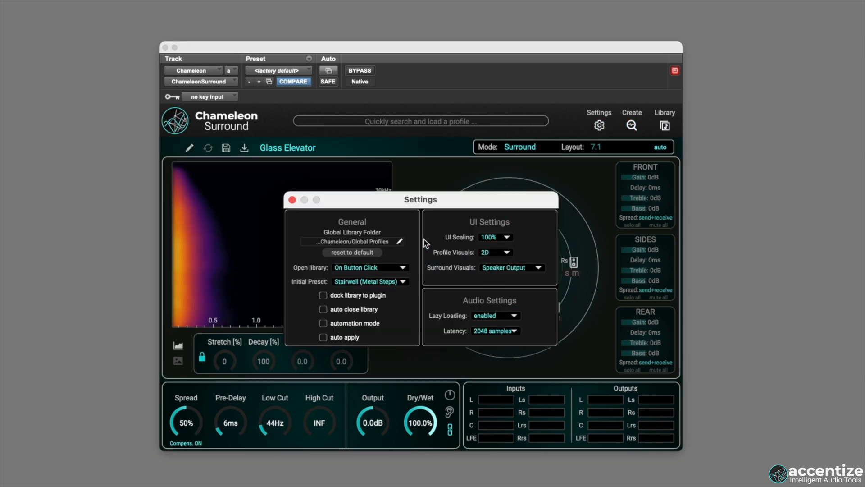
pyautogui.click(291, 199)
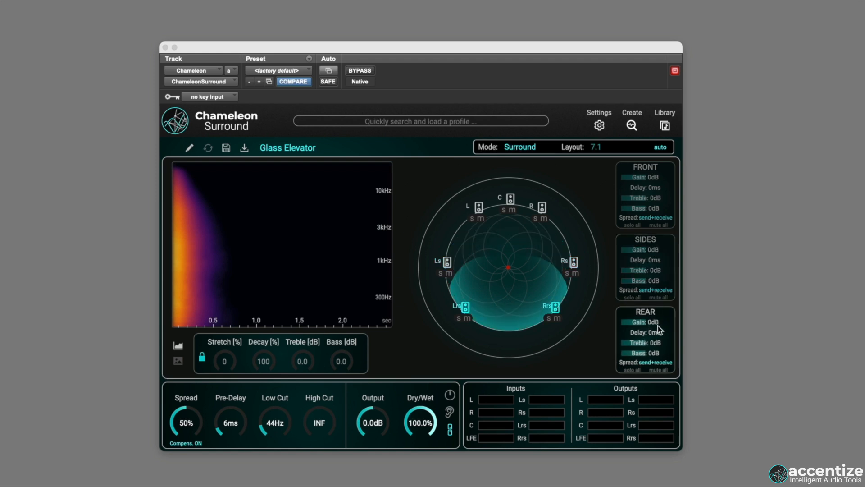
# Look at the spread options available for the rear speakers without changing them.
pyautogui.click(660, 363)
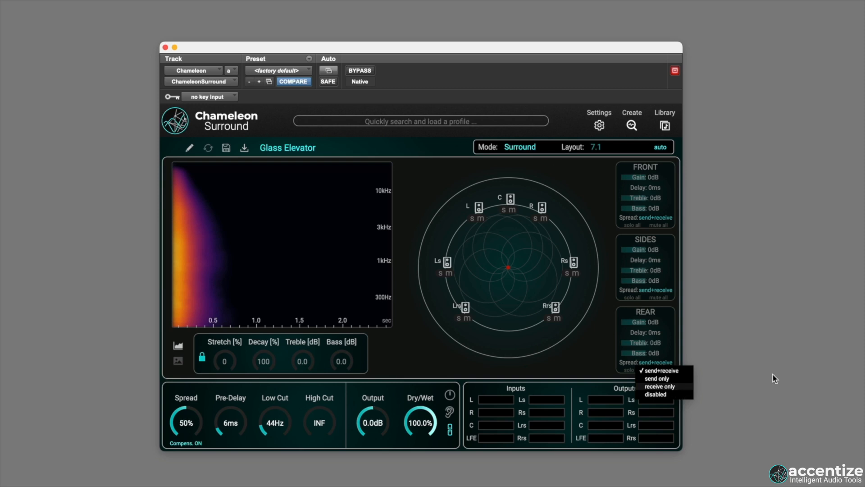
pyautogui.click(811, 370)
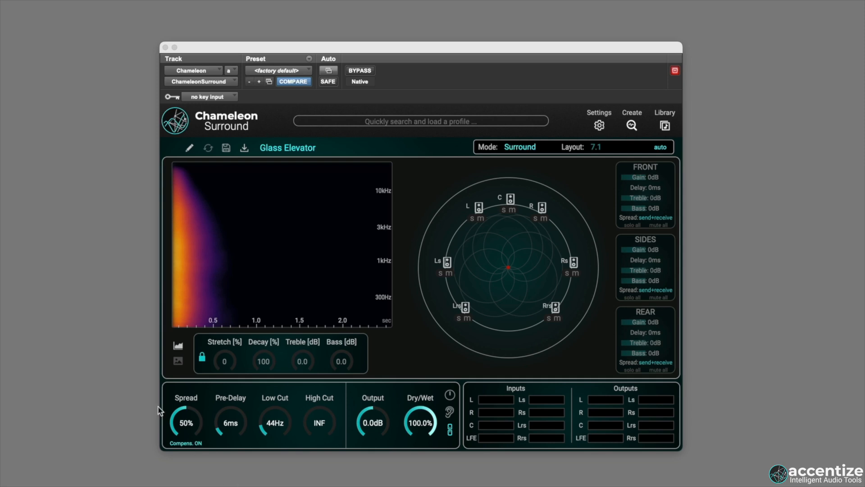
# Set the reverb's Spread to 74%, Pre-Delay to 18 ms and Low Cut to 47 Hz.
pyautogui.moveTo(184, 412); pyautogui.dragTo(135, 486)
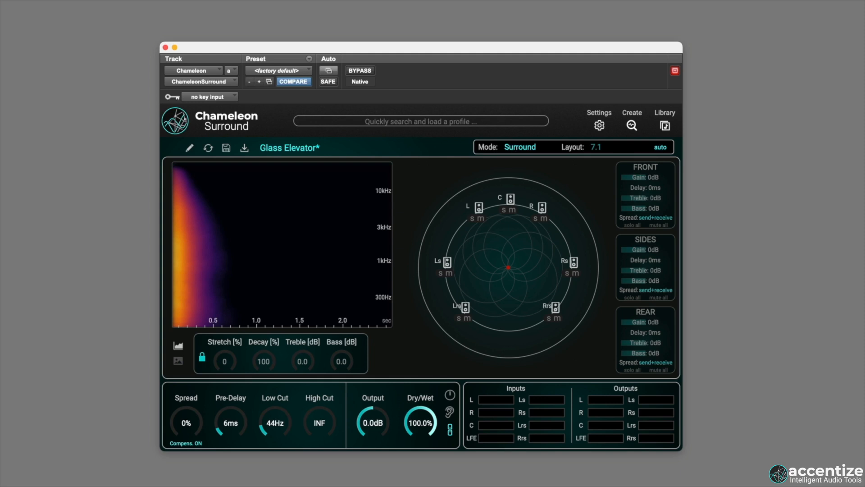
pyautogui.moveTo(189, 424); pyautogui.dragTo(194, 396)
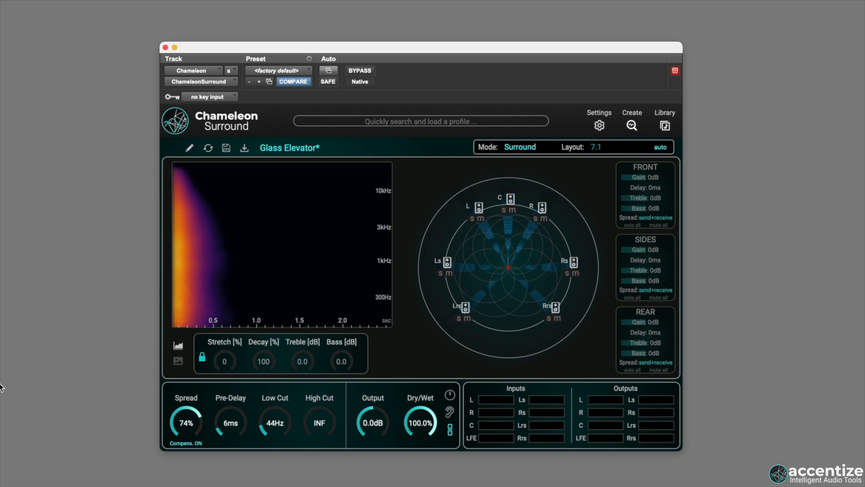
pyautogui.moveTo(231, 426); pyautogui.dragTo(242, 415)
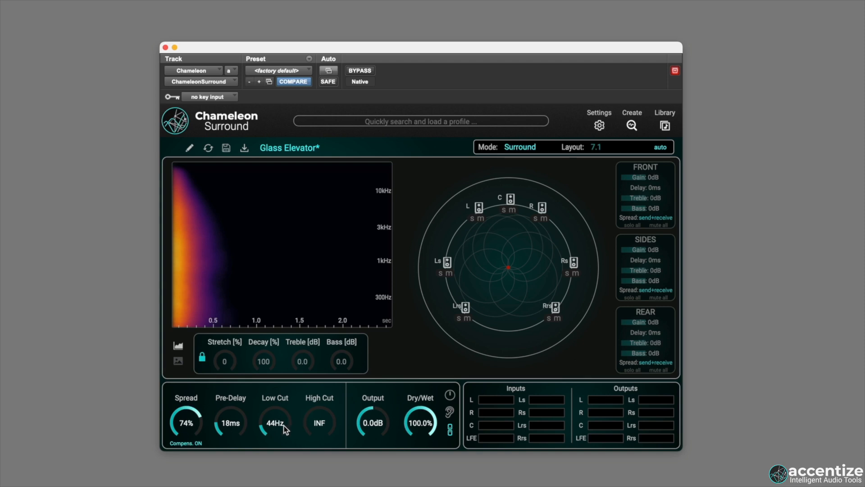
pyautogui.moveTo(288, 413); pyautogui.dragTo(324, 426)
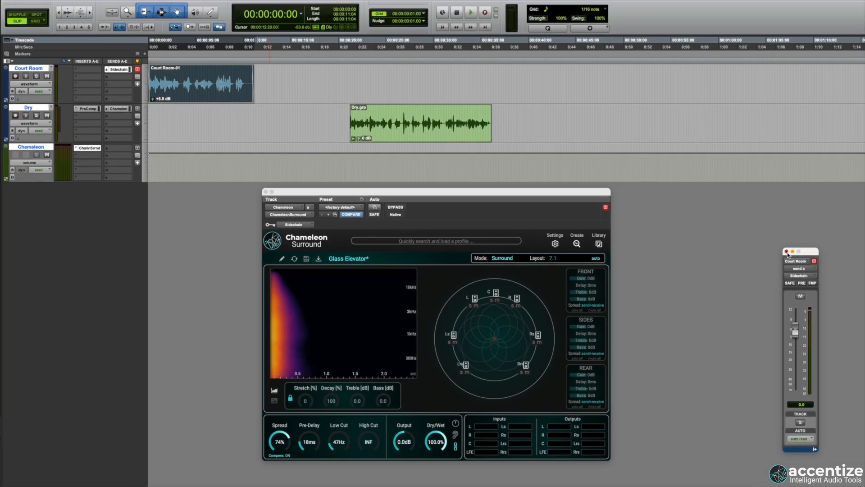
# Start creating a new reverb profile with side-chain as its input, and play the Court Room recording for analysis.
pyautogui.press('space')
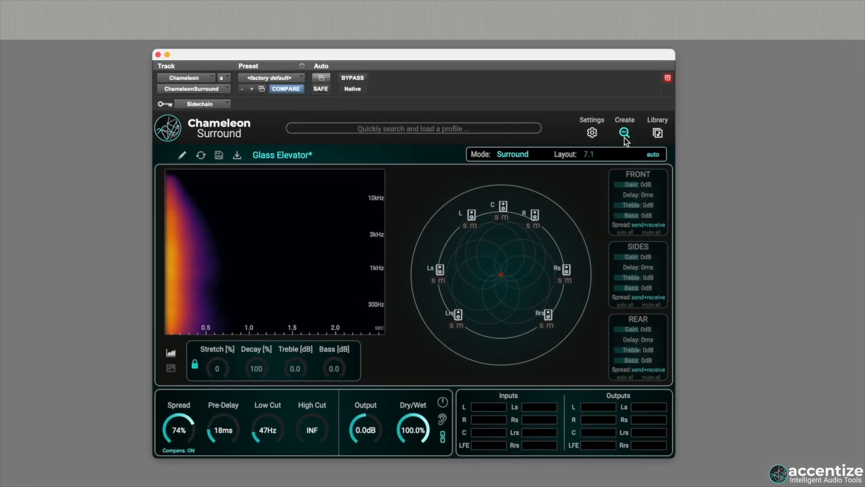
pyautogui.click(577, 245)
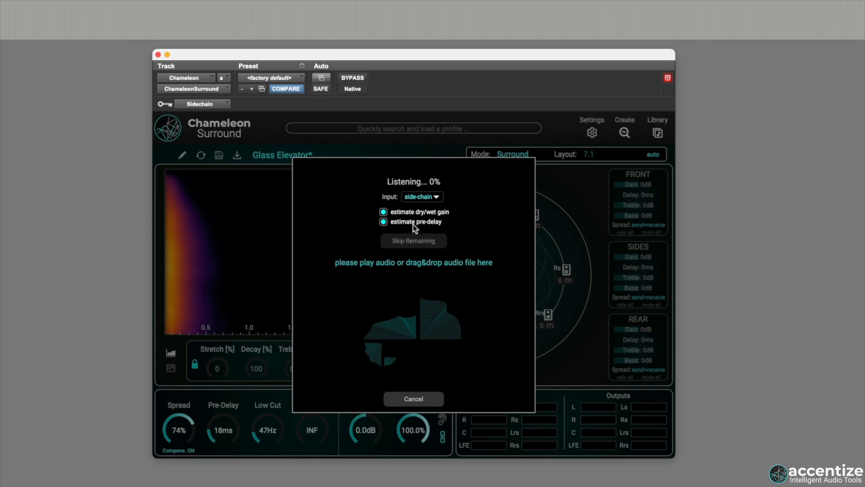
pyautogui.click(432, 197)
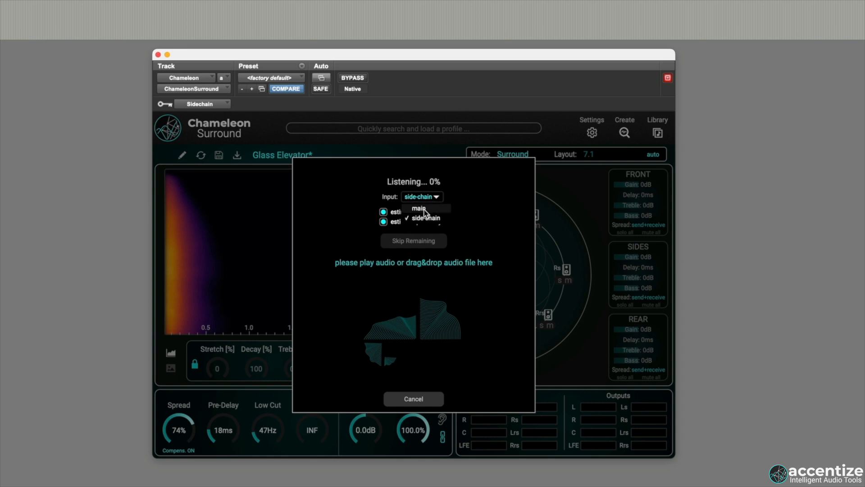
pyautogui.click(419, 208)
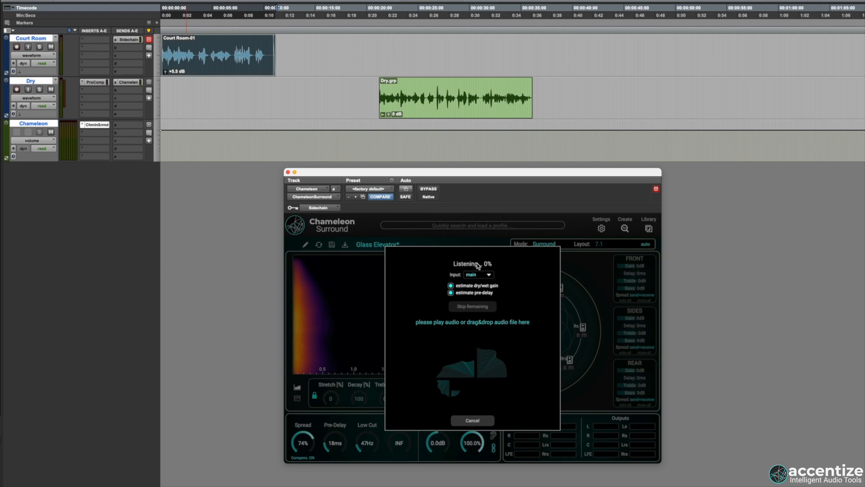
pyautogui.click(488, 275)
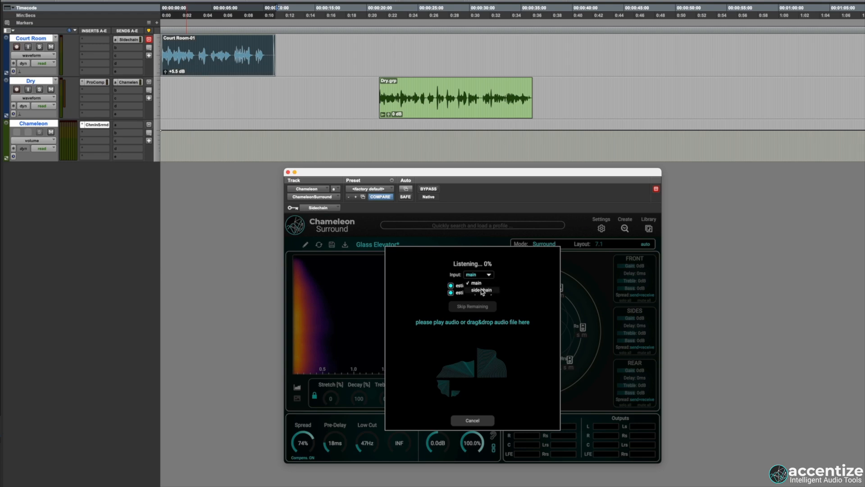
pyautogui.click(481, 290)
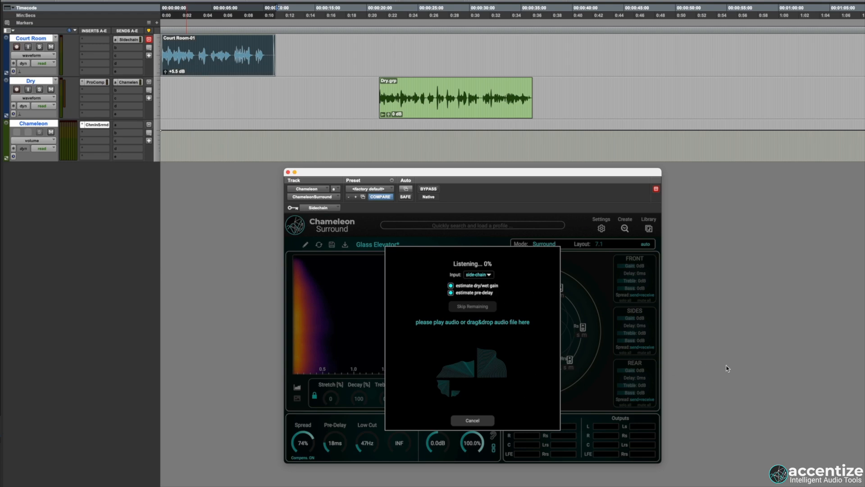
pyautogui.press('space')
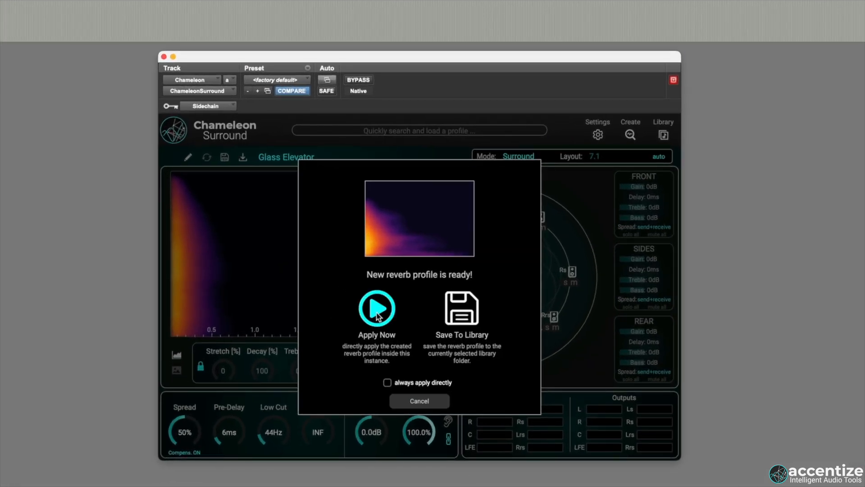
# Choose to save the new reverb profile to the library, naming it Court Room with the tags bright, long and court.
pyautogui.click(462, 314)
pyautogui.write('Court')
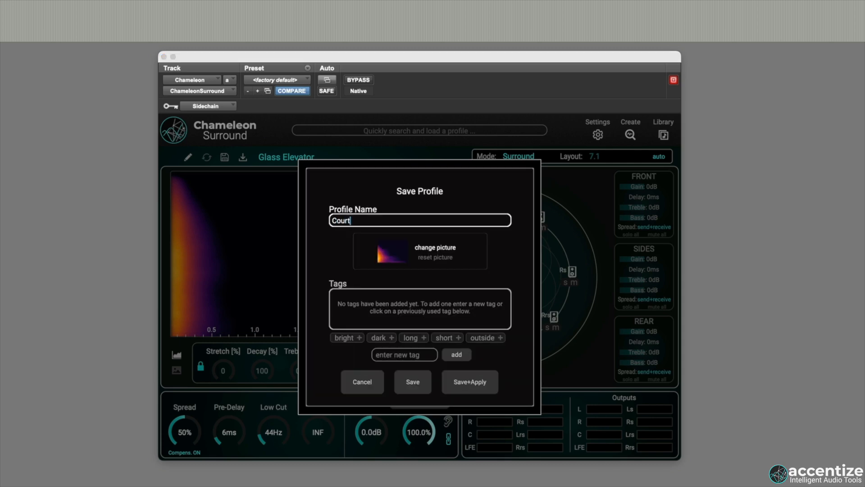
pyautogui.write(' Room')
pyautogui.click(344, 338)
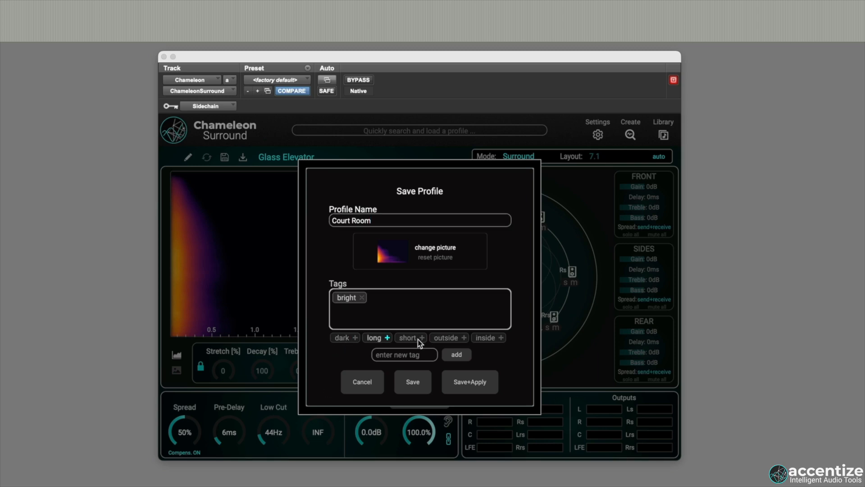
pyautogui.click(375, 337)
pyautogui.click(398, 355)
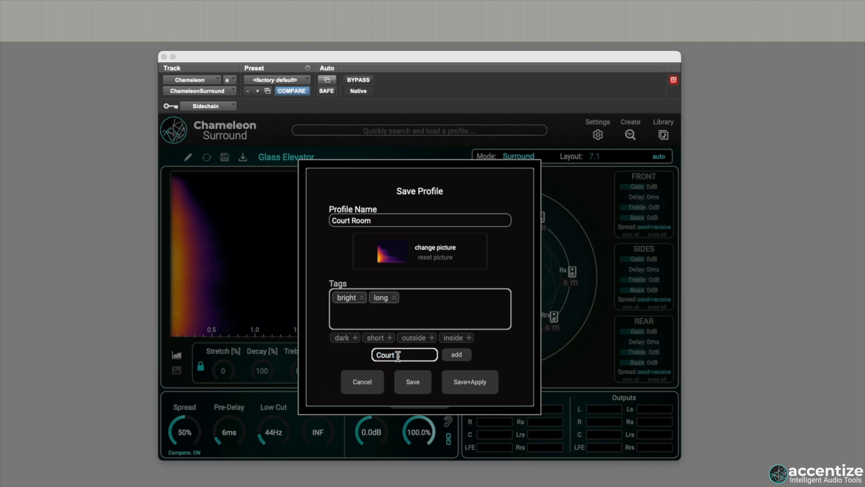
pyautogui.press('Return')
# Use the Court Room PNG image as the profile's picture, and save and apply the profile.
pyautogui.click(435, 248)
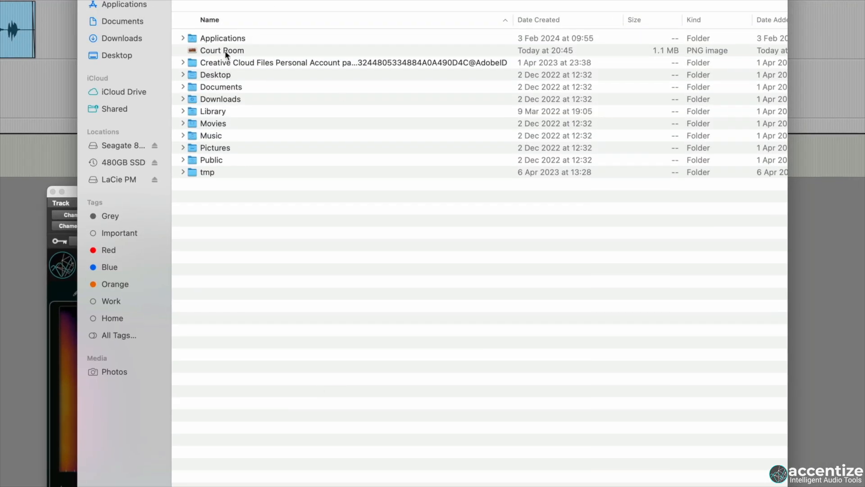
pyautogui.click(225, 51)
pyautogui.click(862, 382)
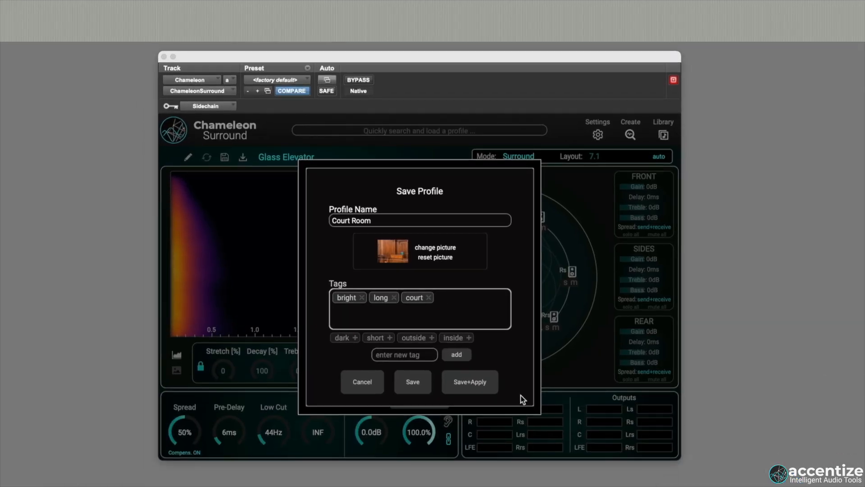
pyautogui.click(471, 385)
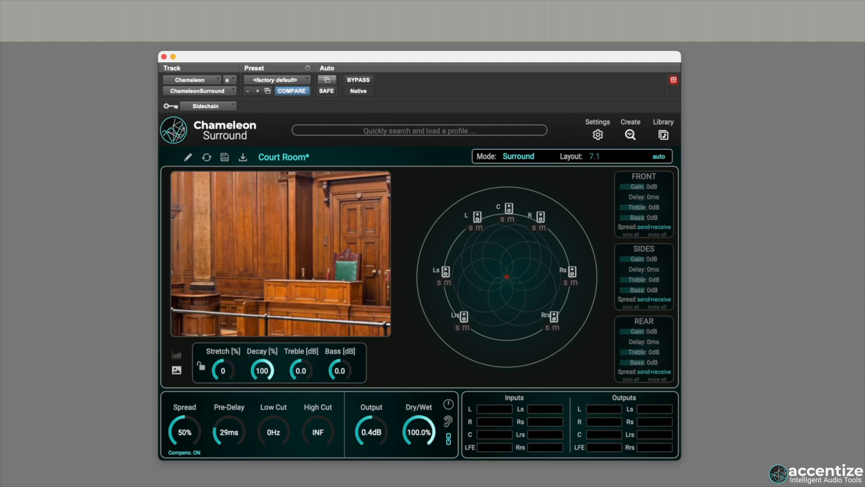
# Audition the dry clip through the Court Room reverb at 100% Dry/Wet, and set Stretch to 7% and Decay to 92%.
pyautogui.press('space')
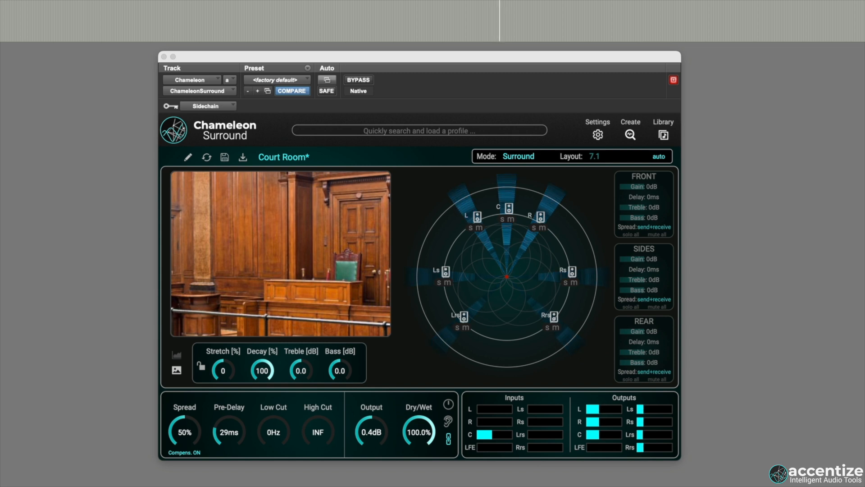
pyautogui.press('space')
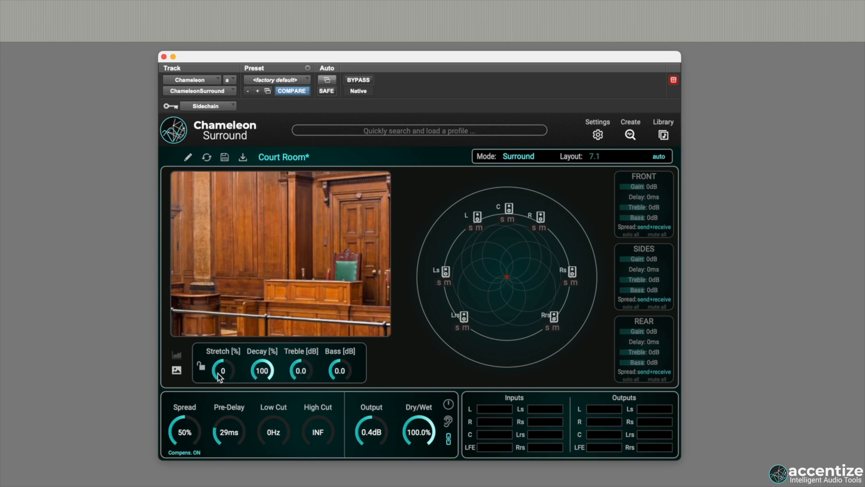
pyautogui.moveTo(220, 379); pyautogui.dragTo(252, 383)
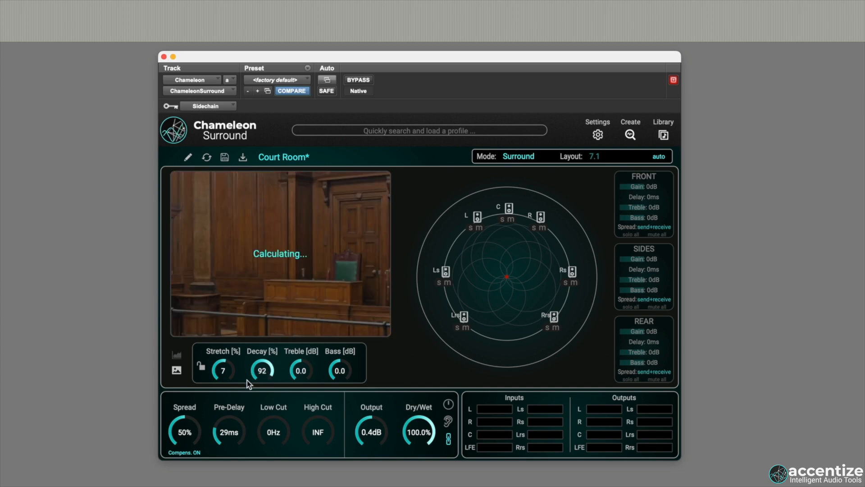